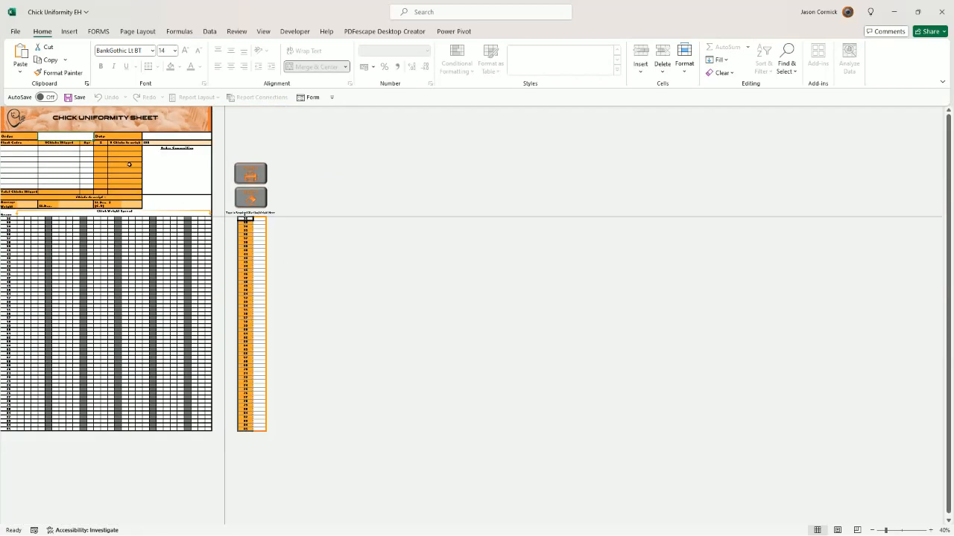
Step: Send the chick uniformity sheet to the printer, and cancel the print job
click(249, 177)
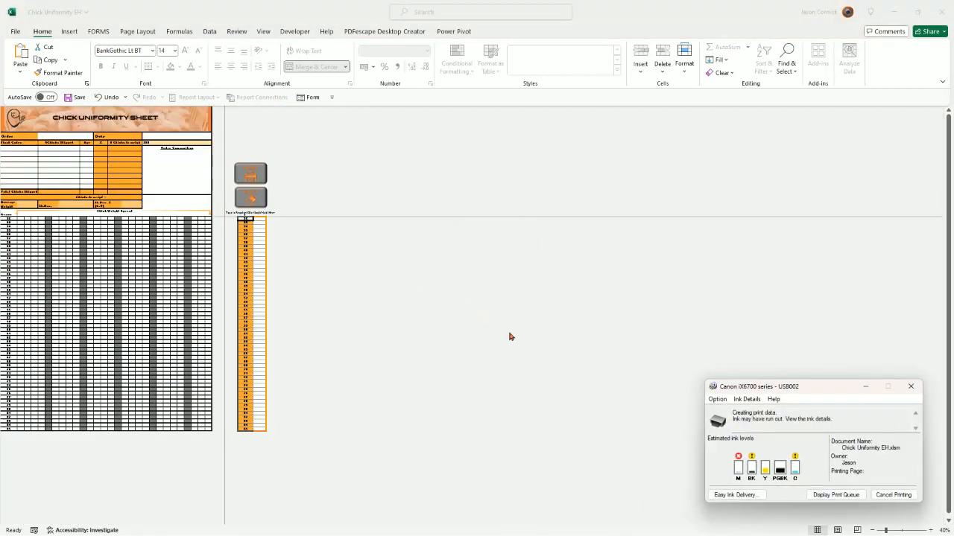
click(892, 496)
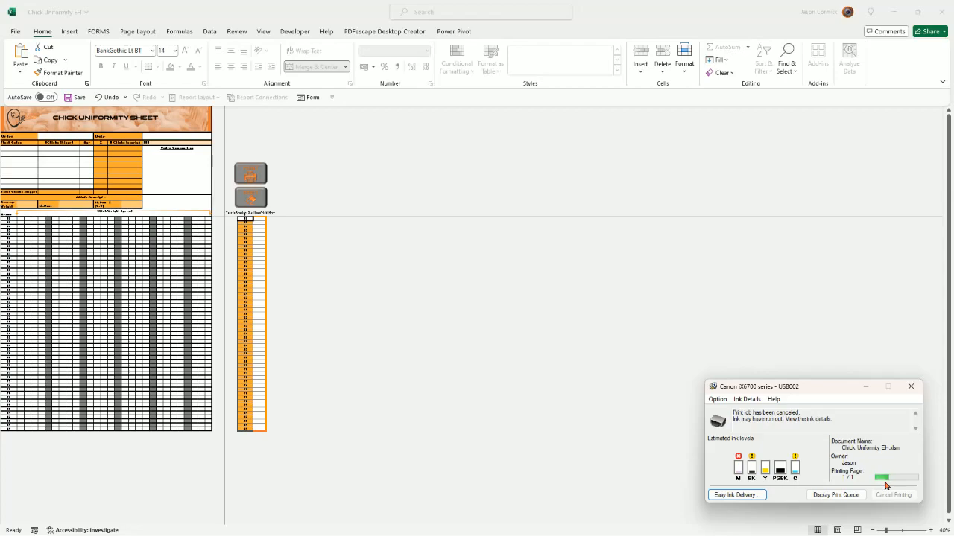
click(904, 393)
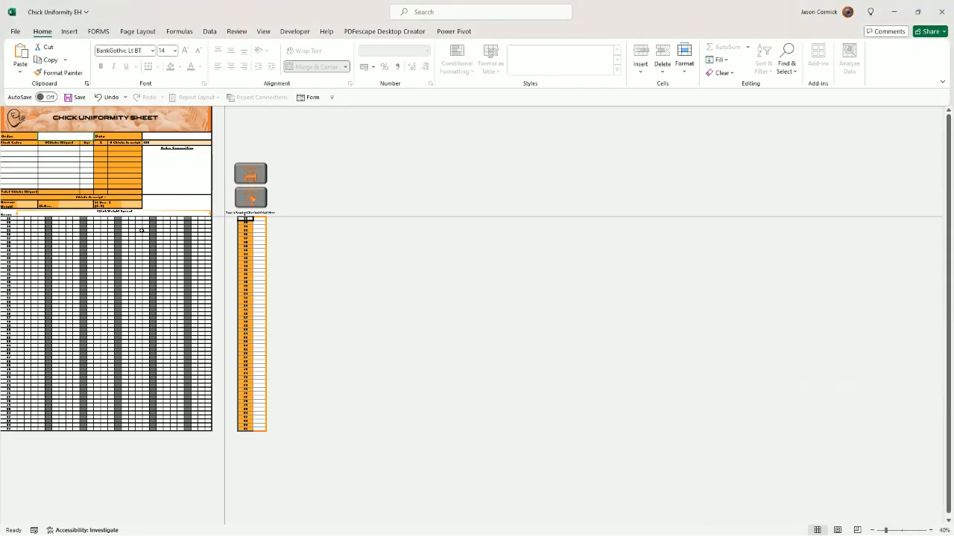
Step: Fill in the sheet header with the order name Arthurs and the date 29/05/2024
ctrl+scroll(102, 227, up, 5)
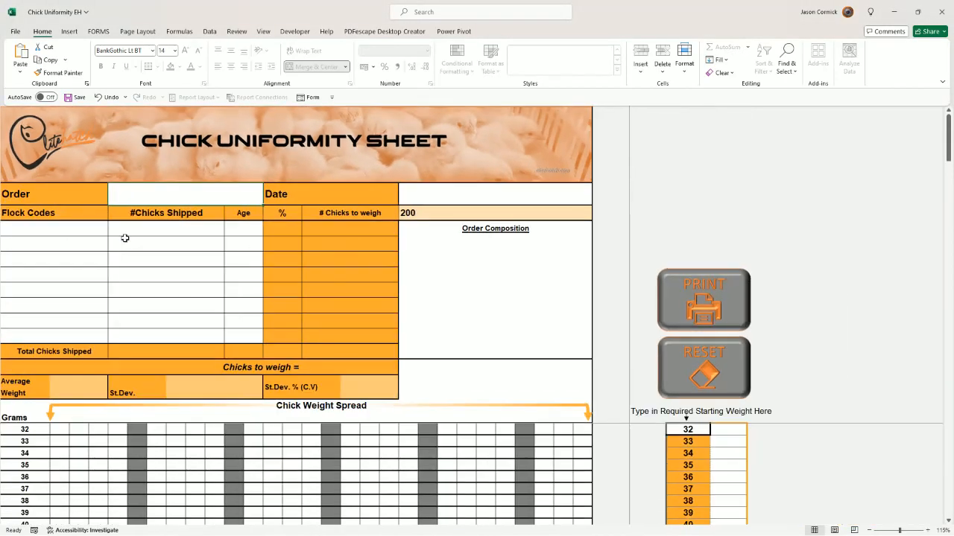
ctrl+scroll(125, 237, down, 1)
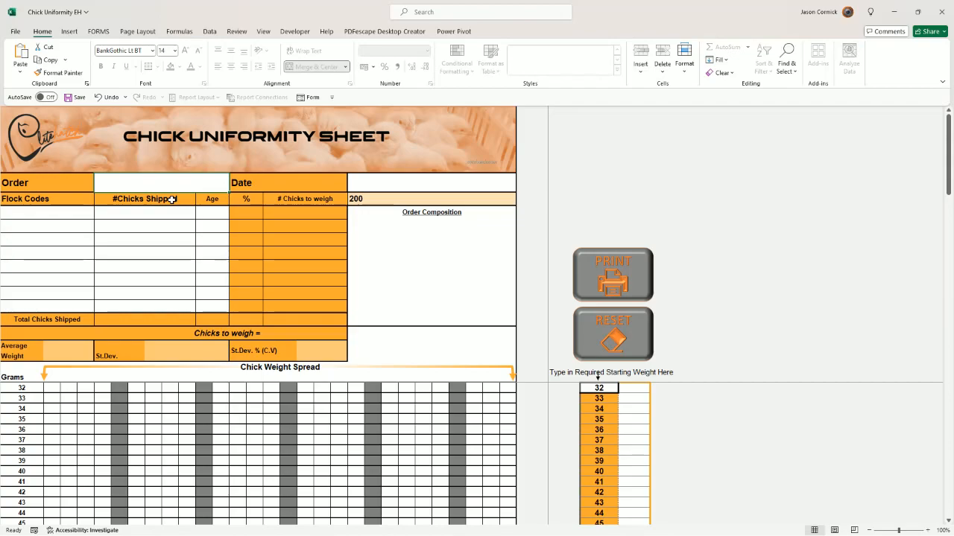
text(Arthurs)
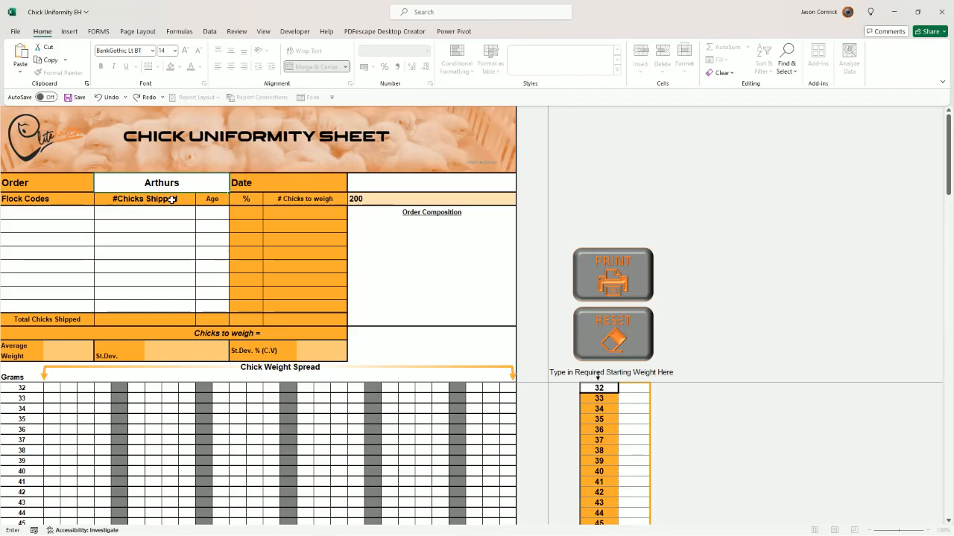
key(Tab)
key(Tab)
text(29)
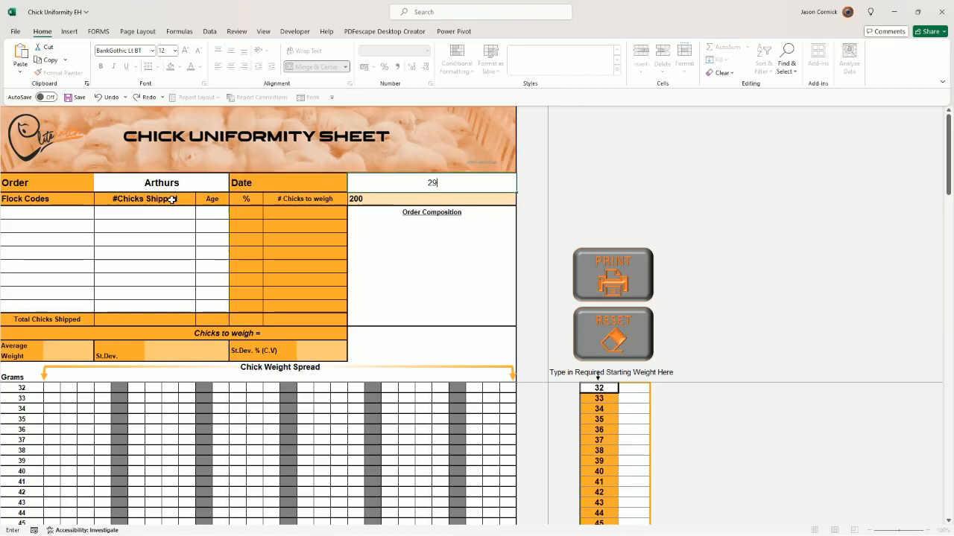
text(/05/2024)
key(Return)
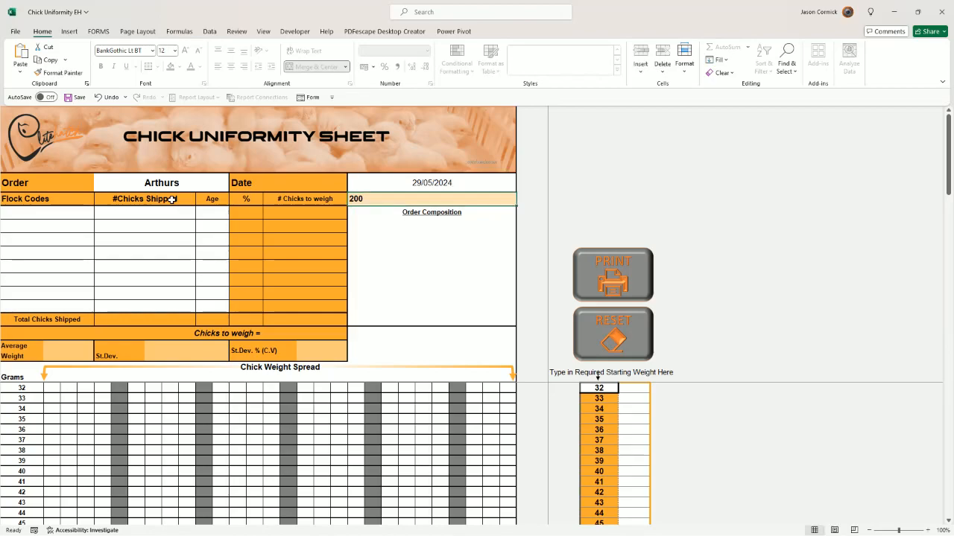
Step: Try 150 as the target number of chicks to weigh, and set it back to 200
text(150)
key(Return)
key(Up)
text(200)
key(Return)
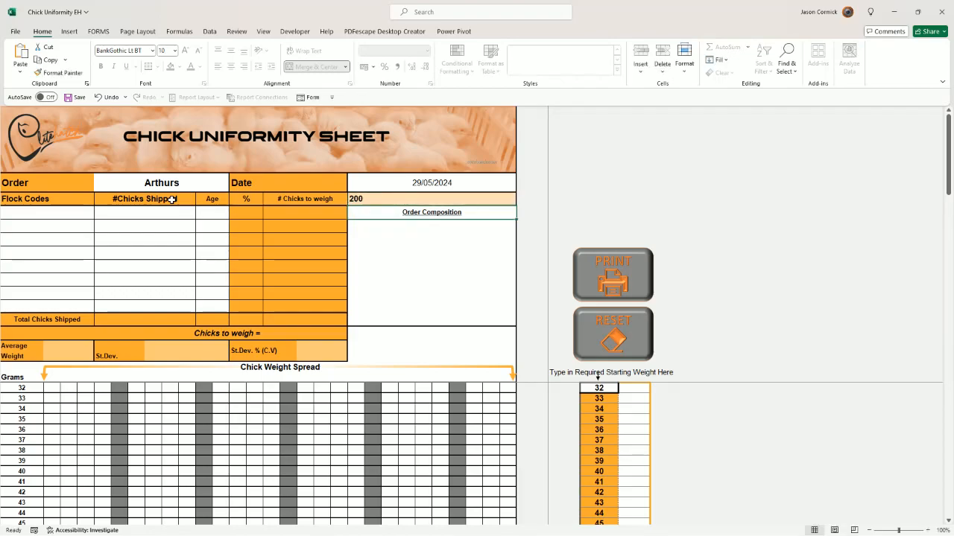
Step: Enter the flock codes Rose, Pippen, Coles and Watermans in the first four rows of the flock table
key(Left)
key(Left)
key(Left)
key(Left)
key(Left)
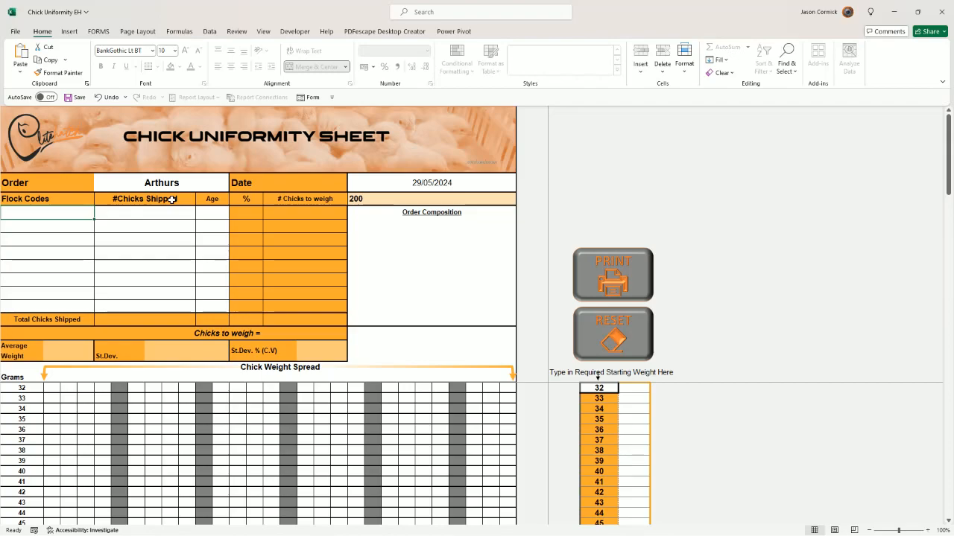
text(Rose)
key(Return)
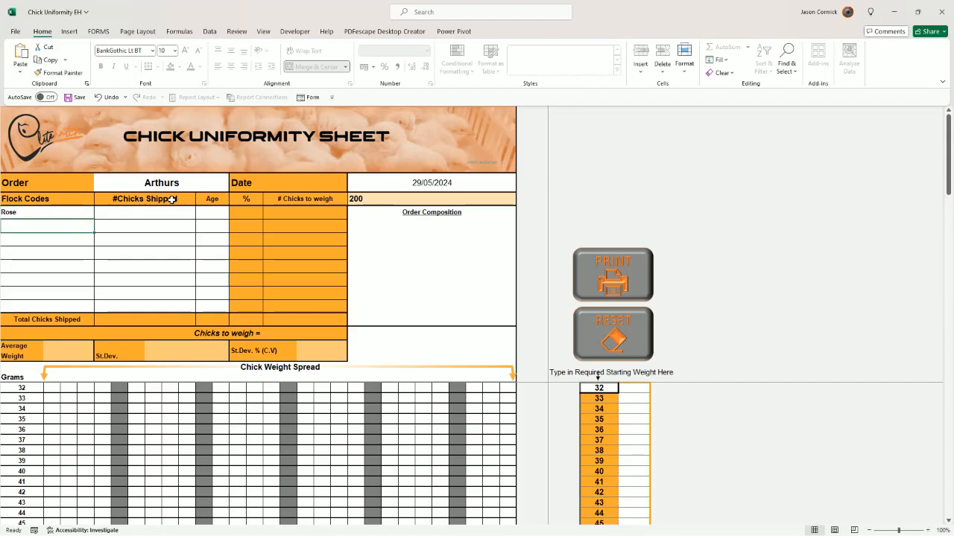
text(Pippen)
key(Return)
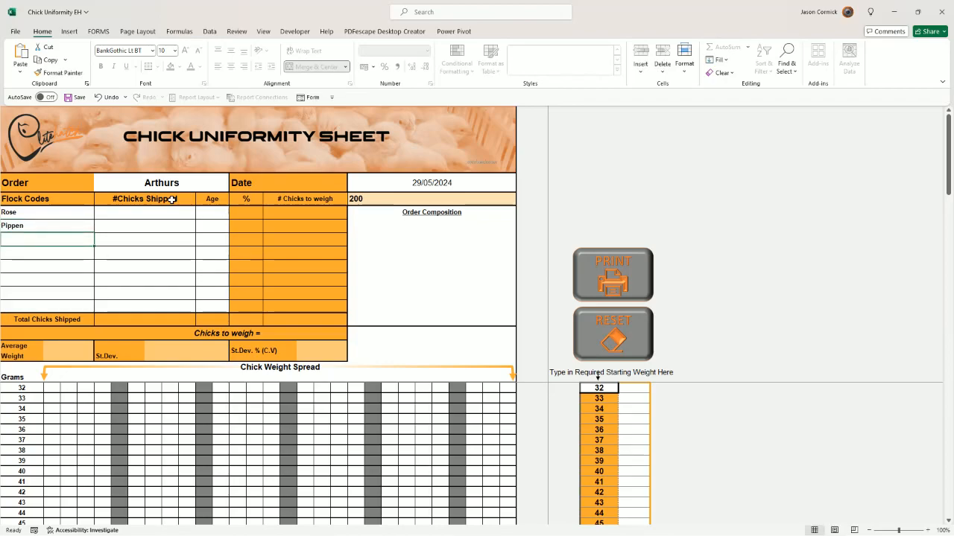
text(Coles)
key(Return)
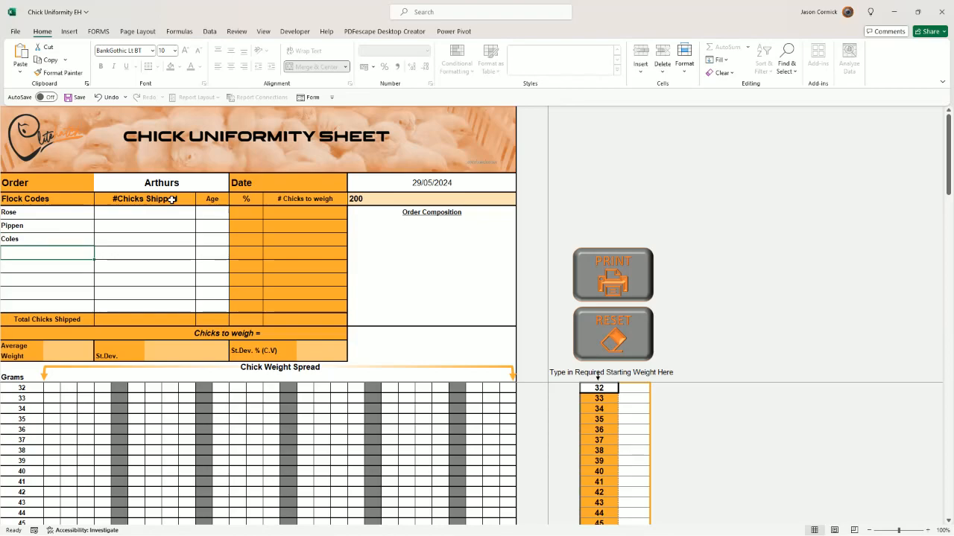
text(Watermans)
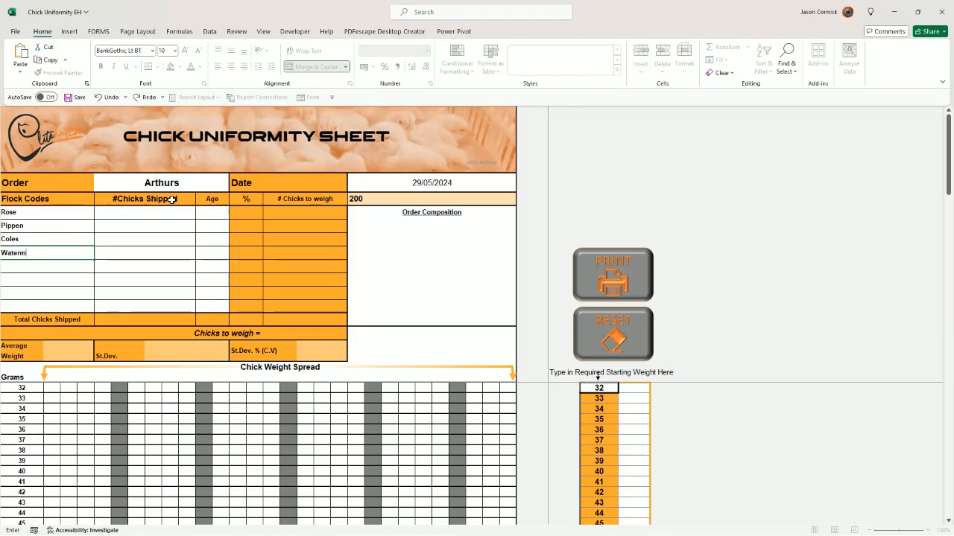
key(Tab)
Step: Enter 3200 chicks shipped and an age of 26 for the Rose flock
key(Up)
key(Up)
key(Up)
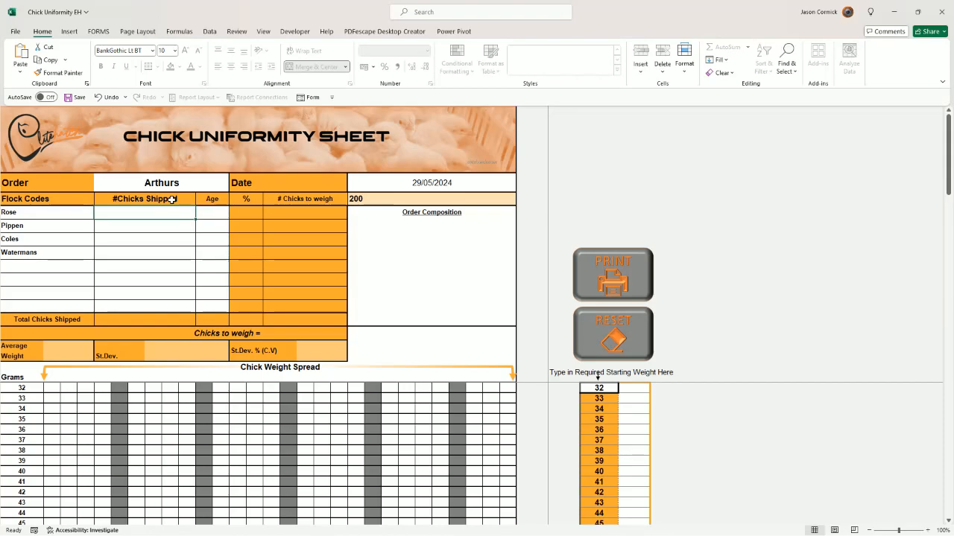
text(3200)
key(Tab)
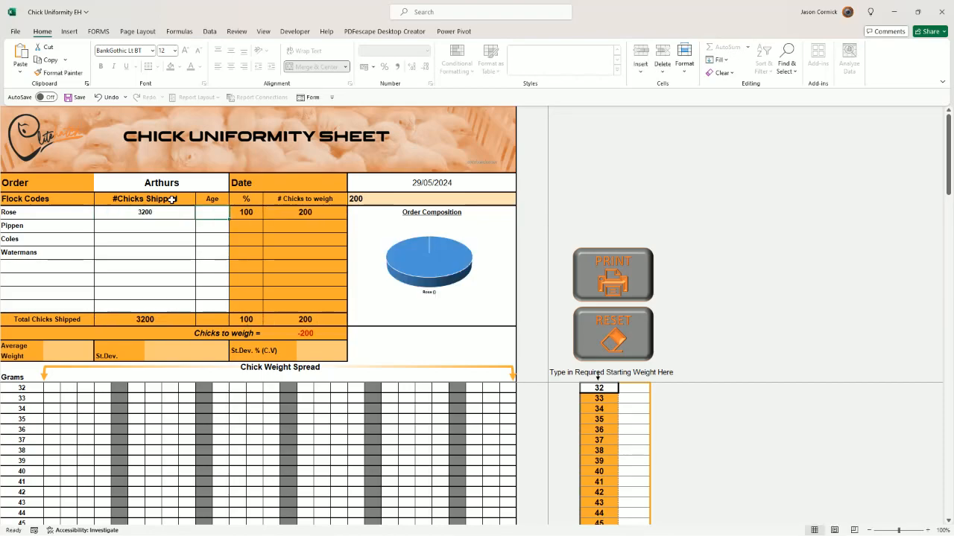
text(26)
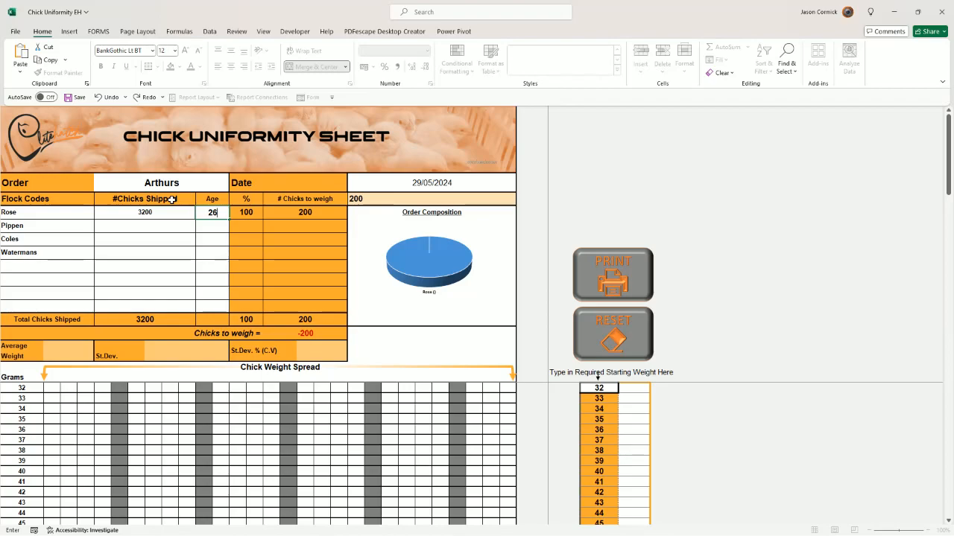
key(Return)
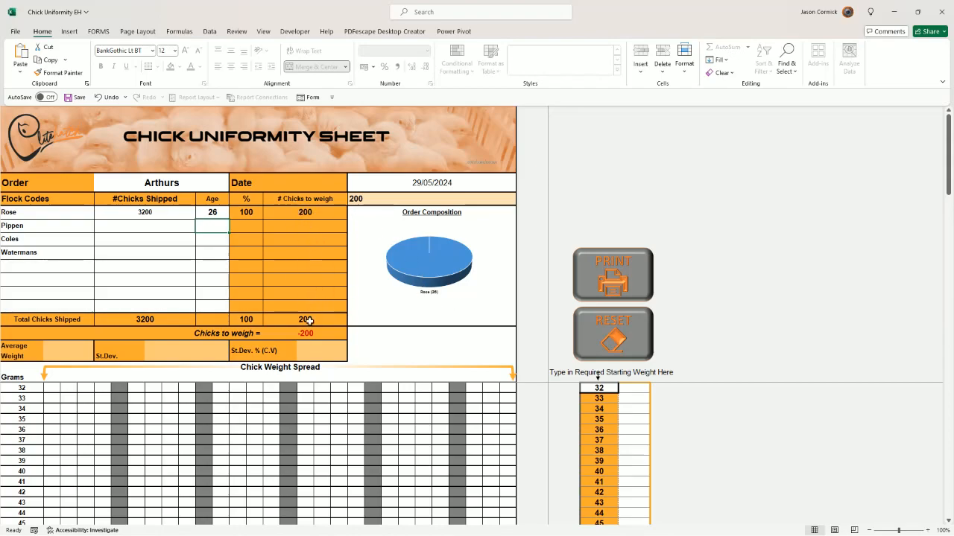
Step: Enter 2800 chicks shipped and an age of 30 for the Pippen flock
click(192, 222)
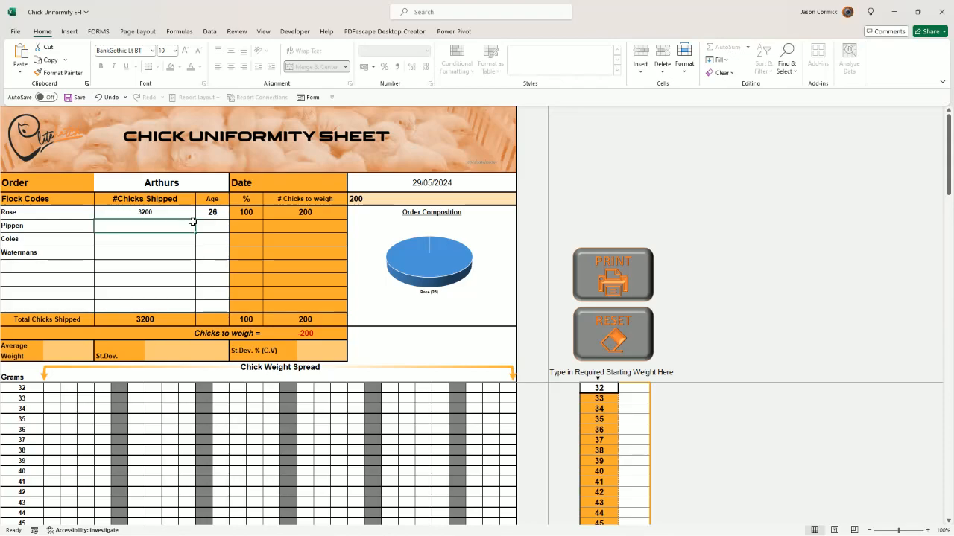
text(2800)
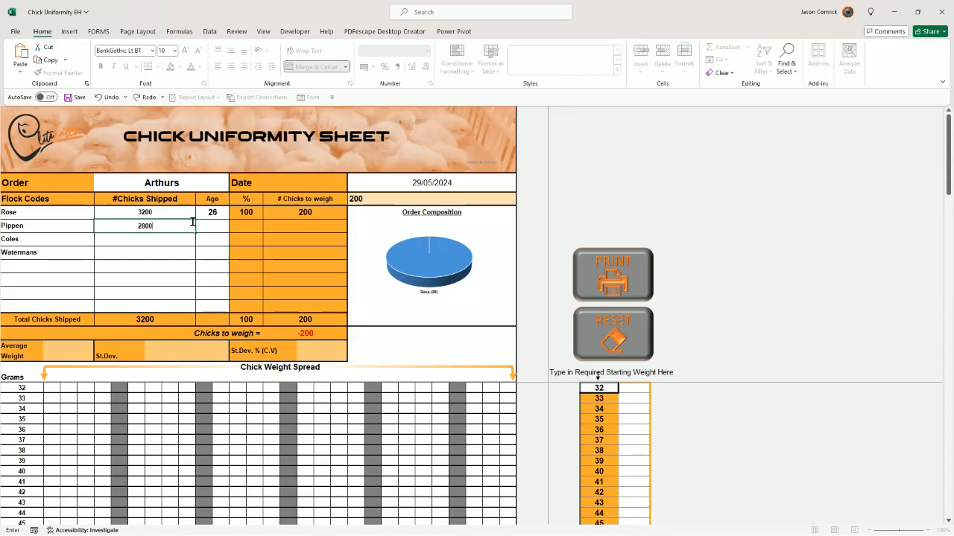
key(Tab)
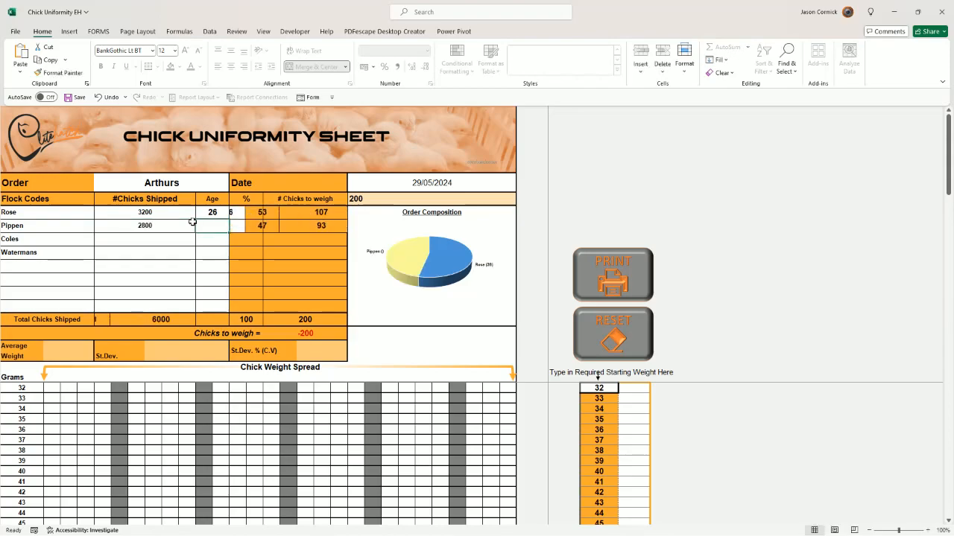
text(30)
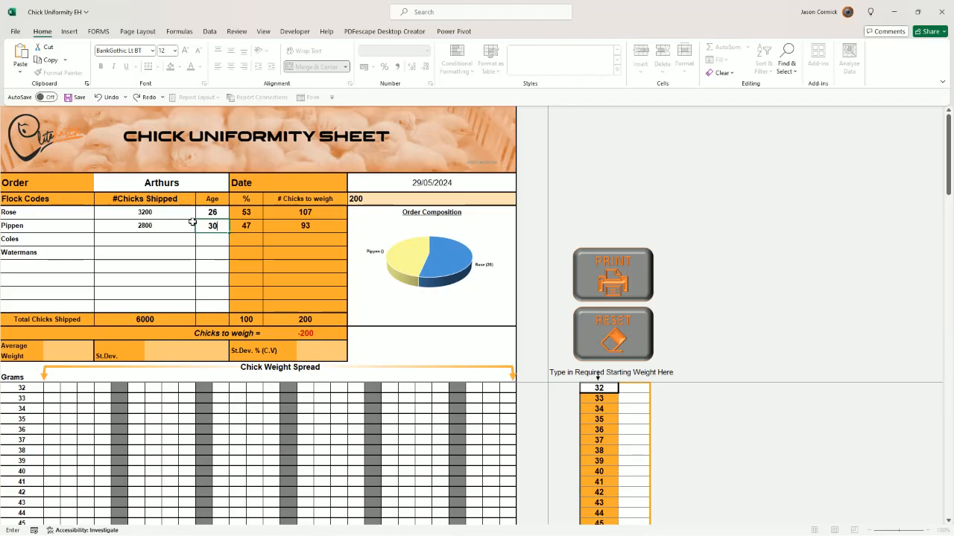
key(Return)
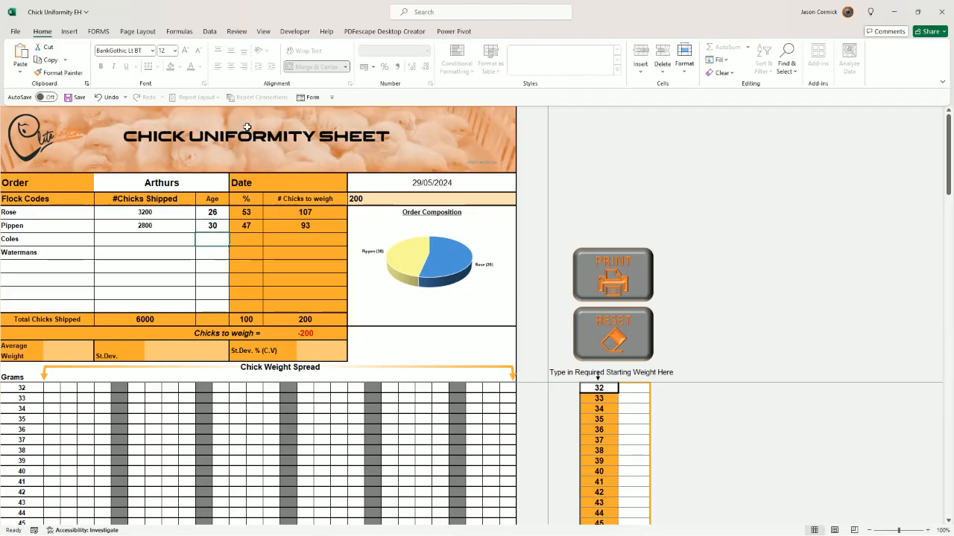
mouse_move(409, 264)
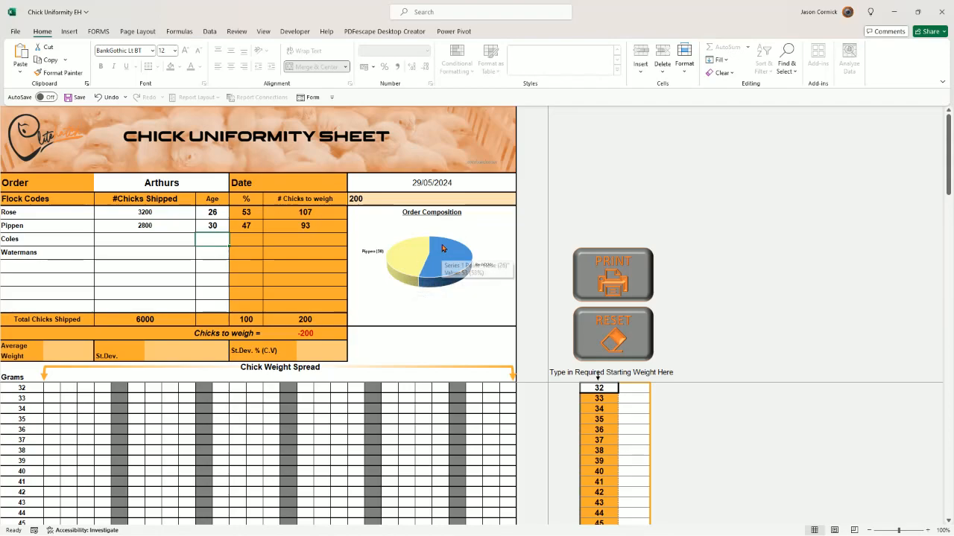
mouse_move(447, 266)
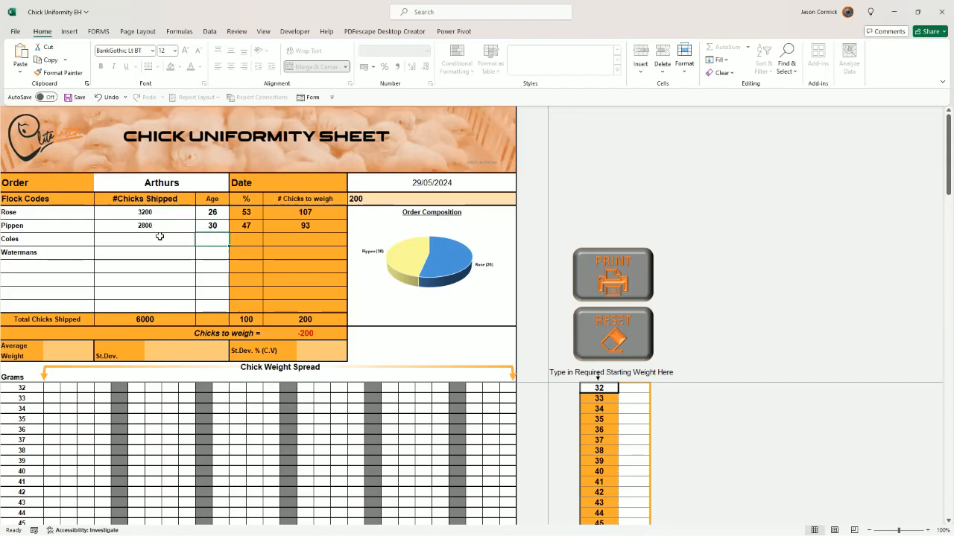
Step: Enter 3800 chicks shipped and an age of 34 for the Coles flock
click(135, 242)
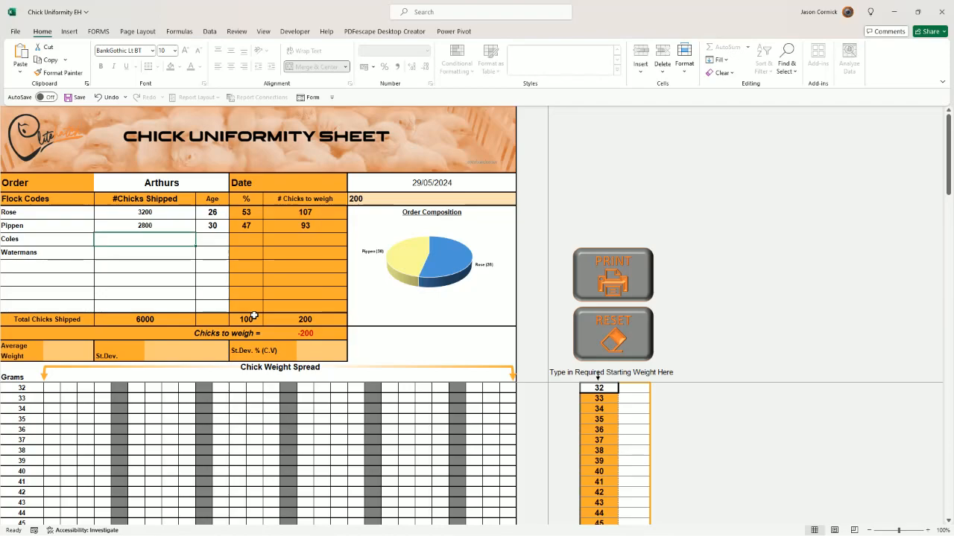
text(3800)
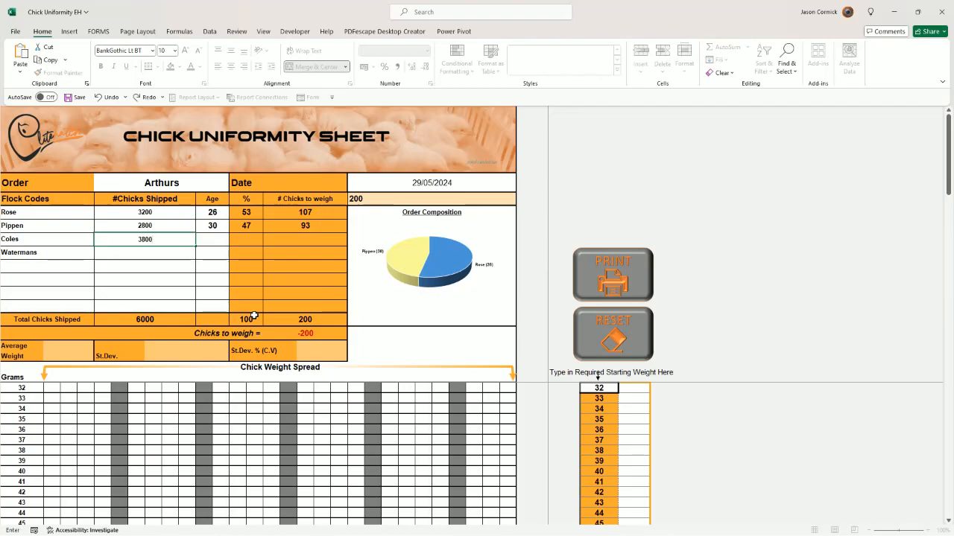
key(Tab)
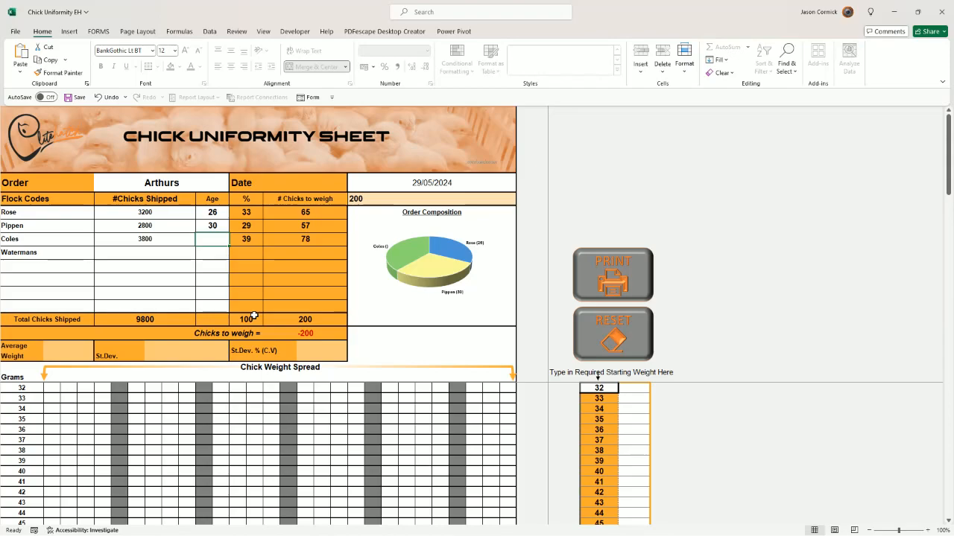
text(34)
key(Return)
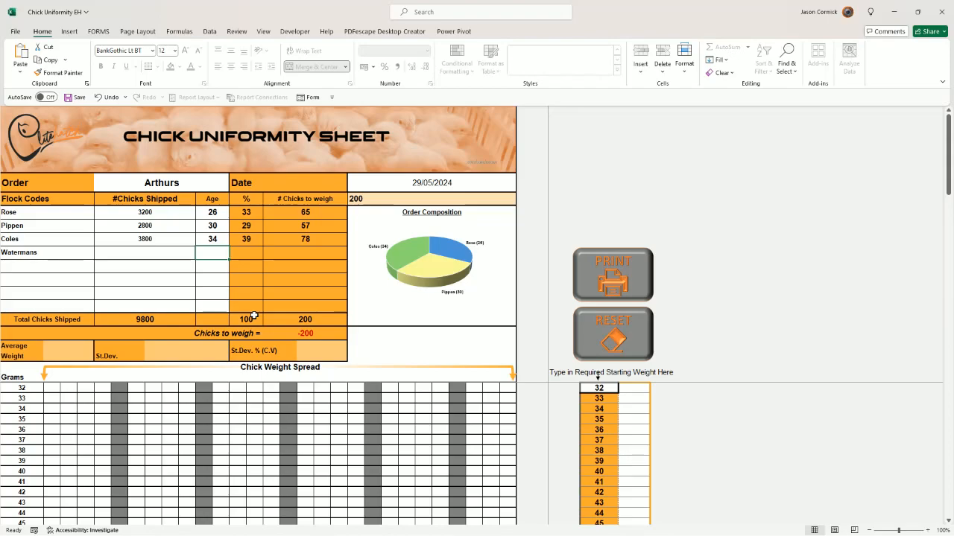
Step: Enter 2200 chicks shipped and an age of 37 for the Watermans flock
key(Left)
text(2200)
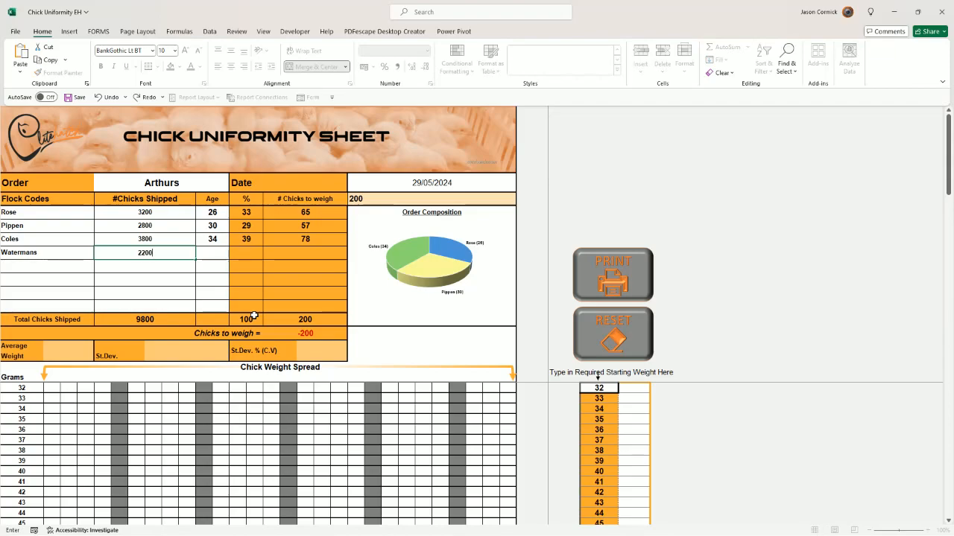
key(Tab)
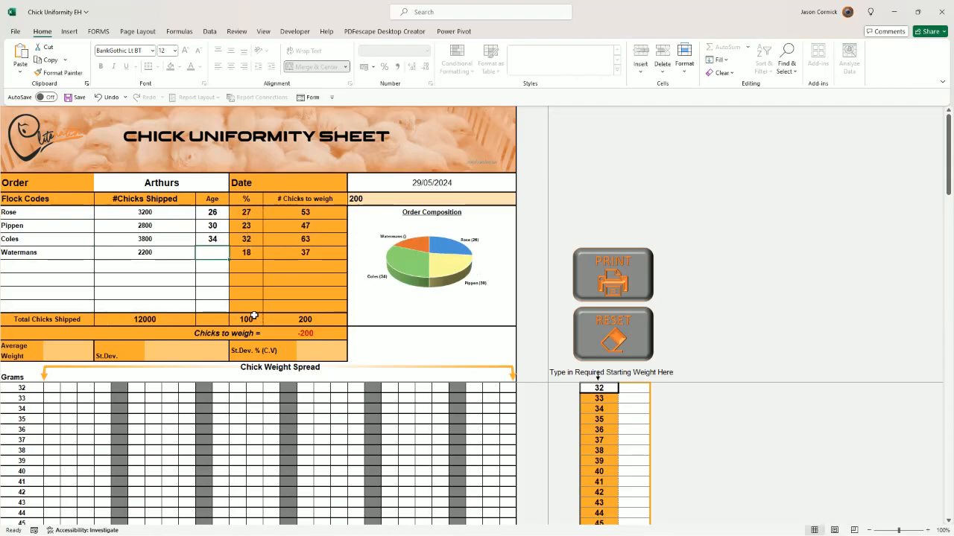
text(37)
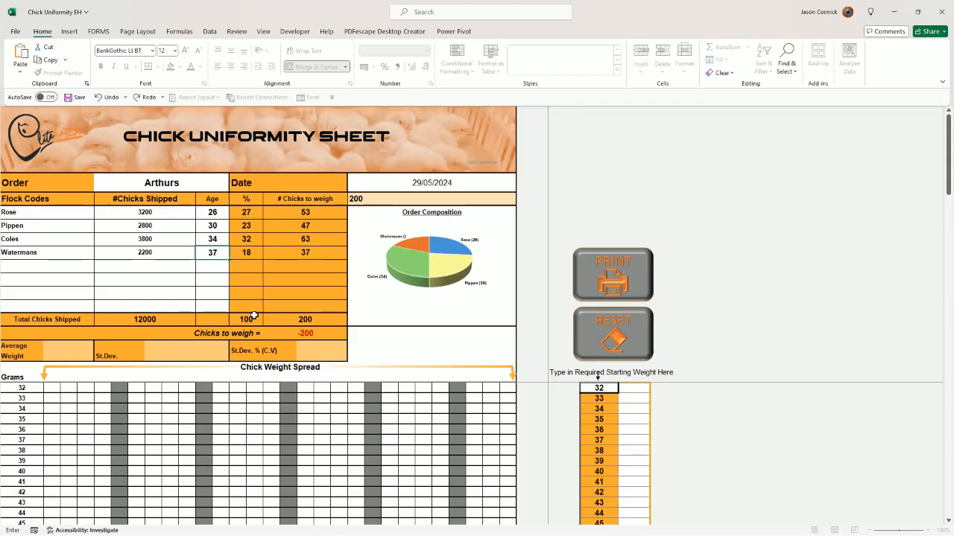
key(Tab)
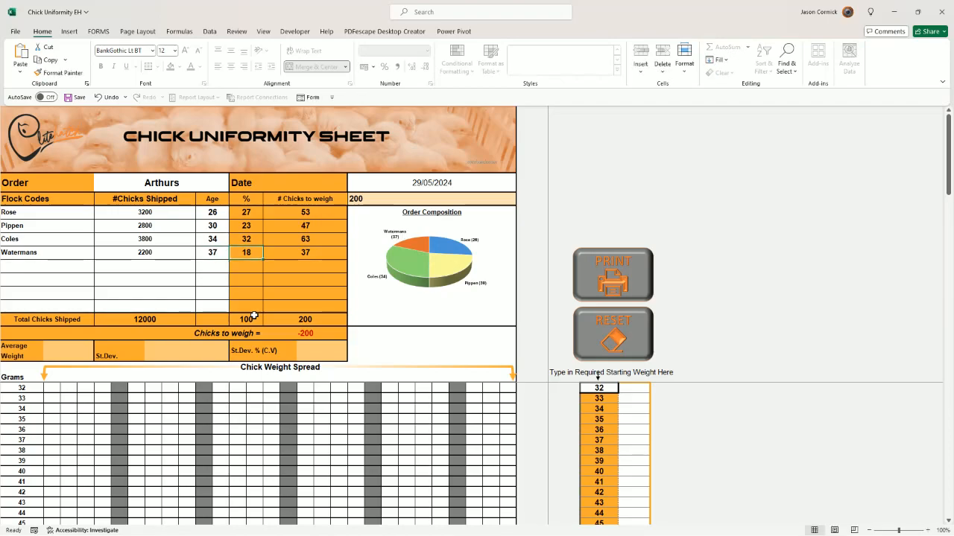
Step: Review the calculated number of chicks to weigh for the Rose, Pippen and Coles flocks
click(304, 211)
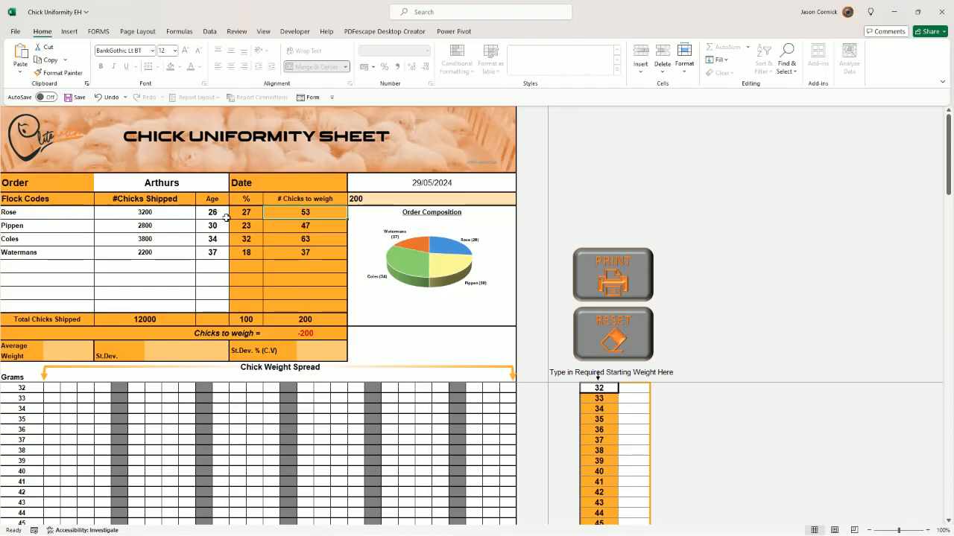
click(319, 225)
click(317, 235)
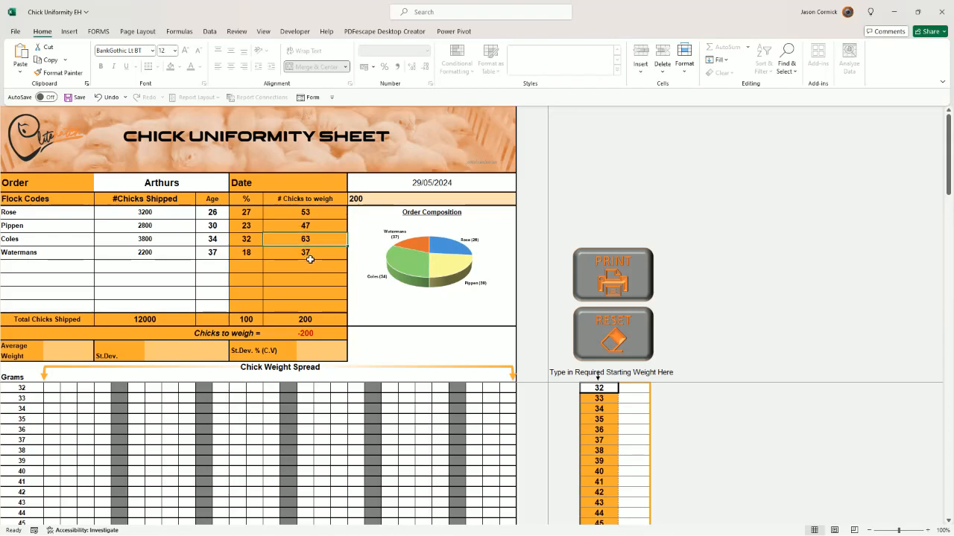
Step: Record 1 chick at 32 grams and 2 chicks at 33 grams in the weight tally
click(310, 253)
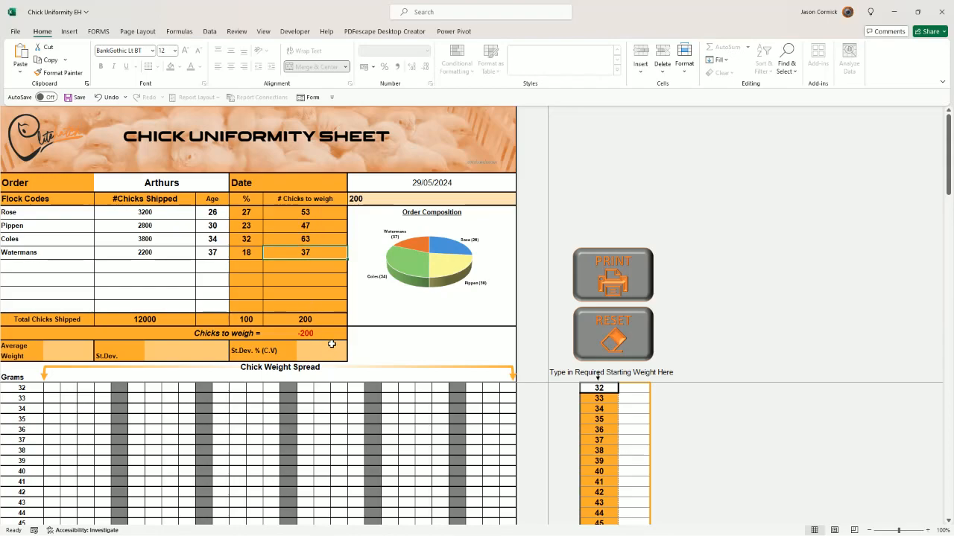
click(643, 440)
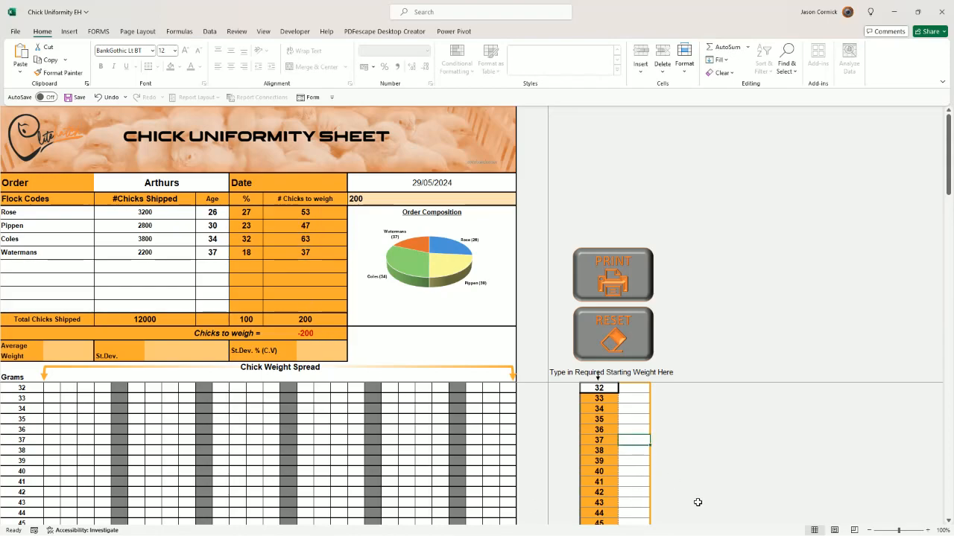
key(Up)
key(Up)
key(Up)
key(Up)
key(Up)
key(Left)
key(Right)
text(1)
key(Return)
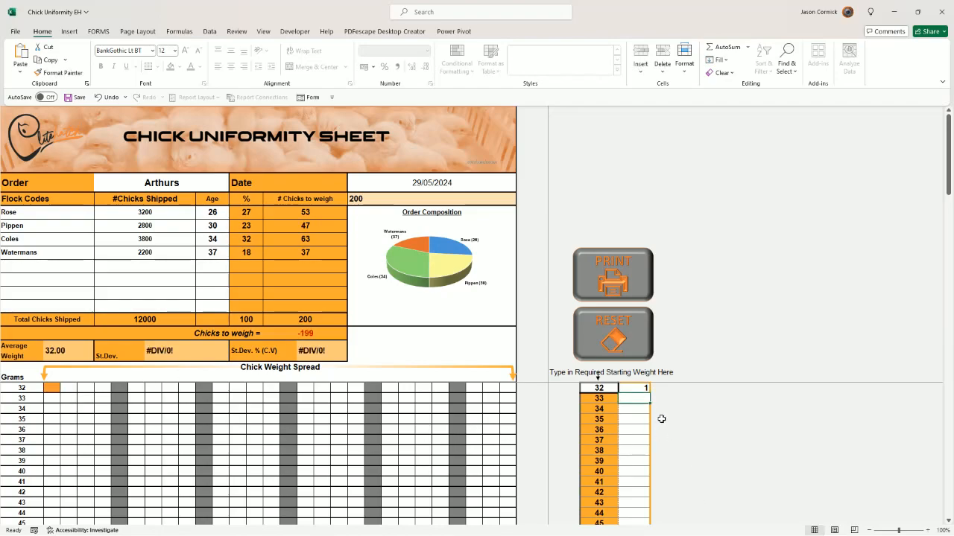
text(2)
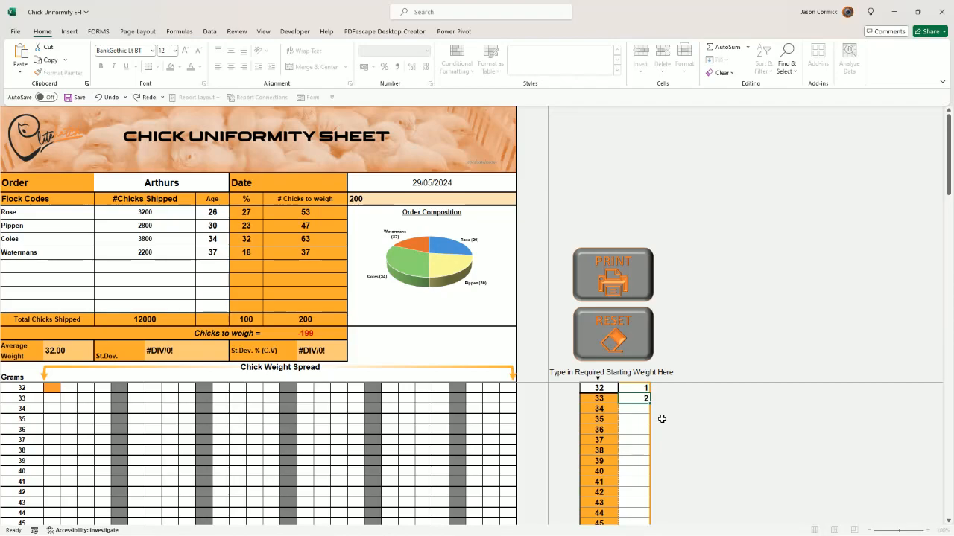
key(Return)
key(Return)
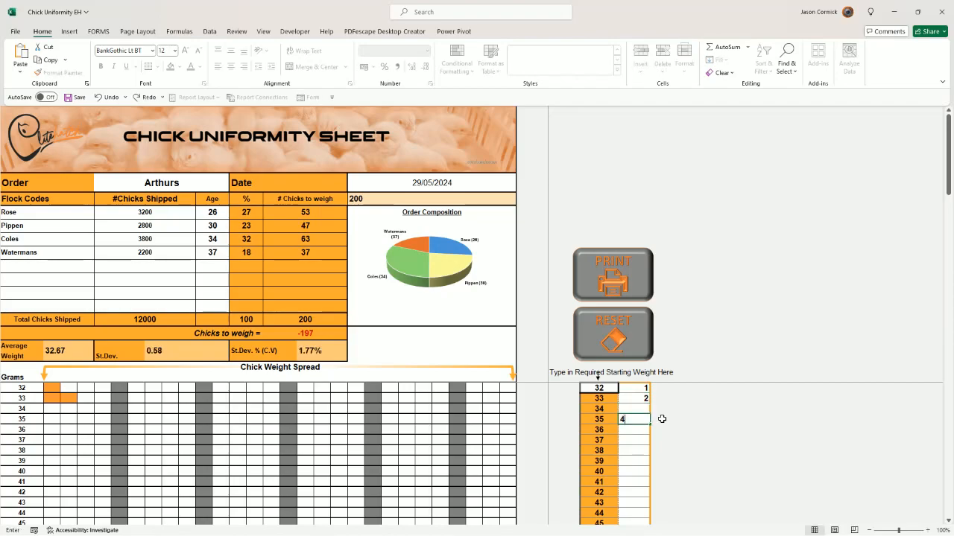
Step: Record 4 chicks at 35 grams and 6 chicks at 36 grams in the weight tally
text(4)
key(Return)
key(Return)
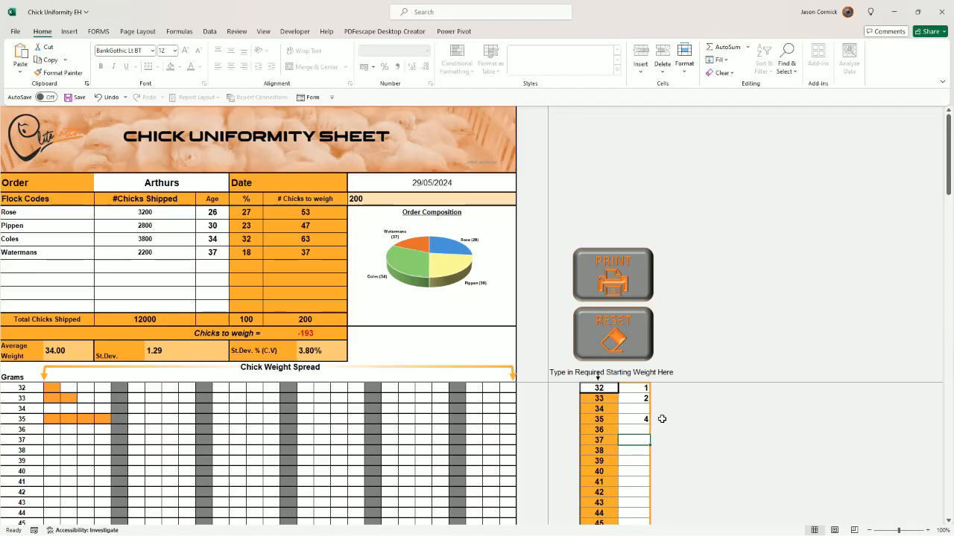
key(Up)
text(6)
key(Return)
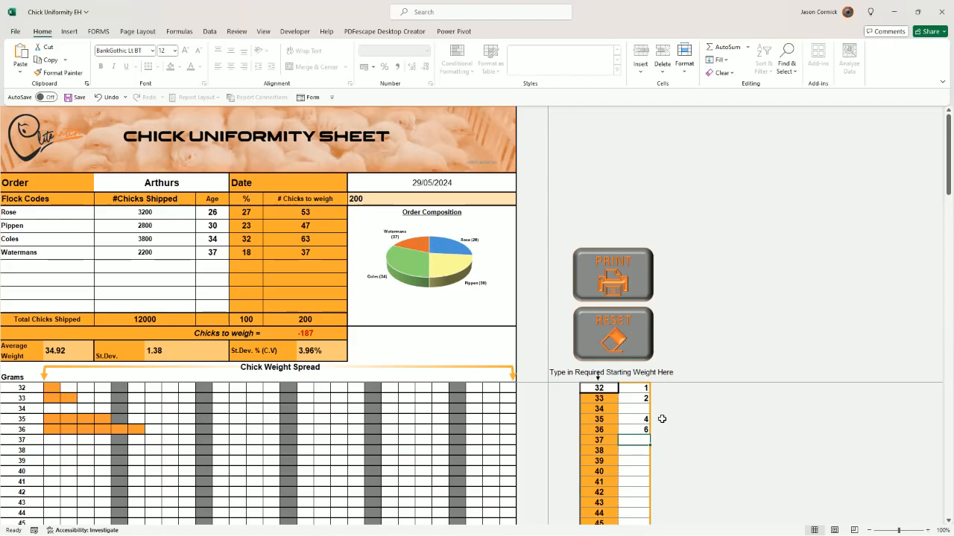
Step: Review the calculated average weight, standard deviation and coefficient of variation for the chicks recorded so far
click(61, 348)
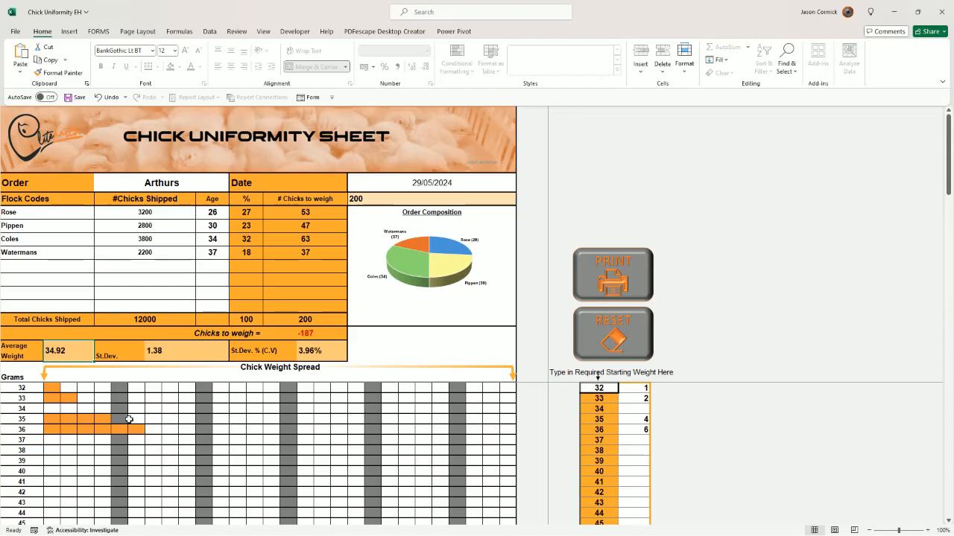
click(184, 353)
click(320, 350)
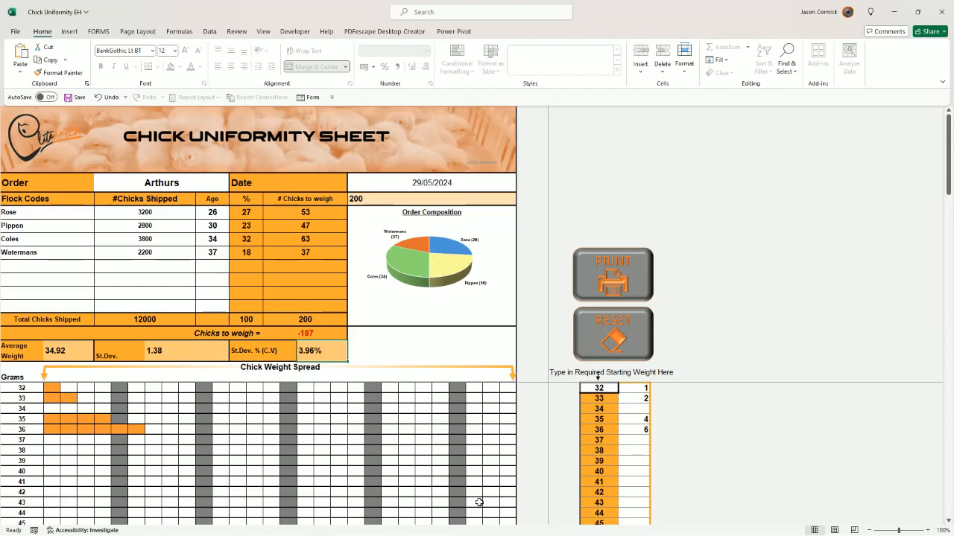
key(Down)
key(Down)
key(Down)
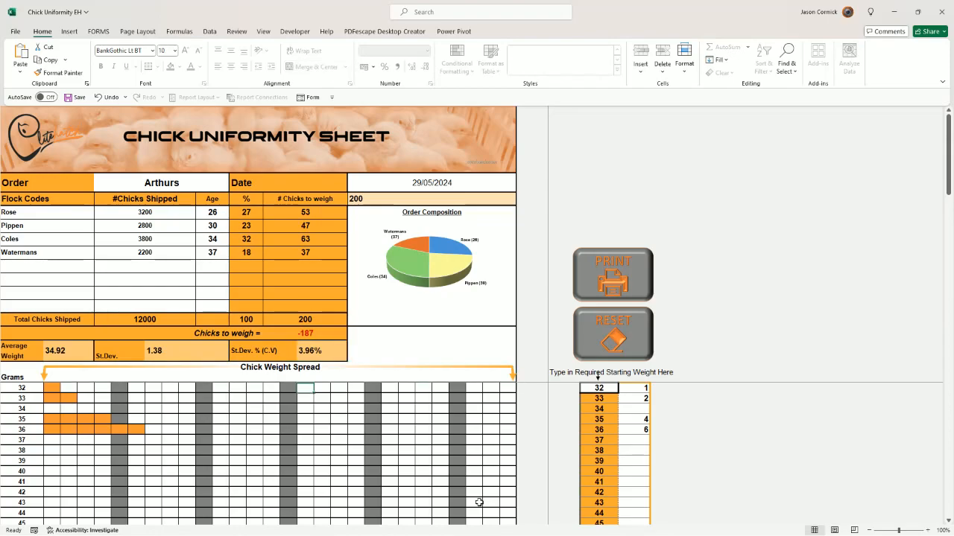
Step: Record 15 chicks at 37 grams and 12 chicks at 38 grams in the weight tally
click(640, 452)
click(638, 441)
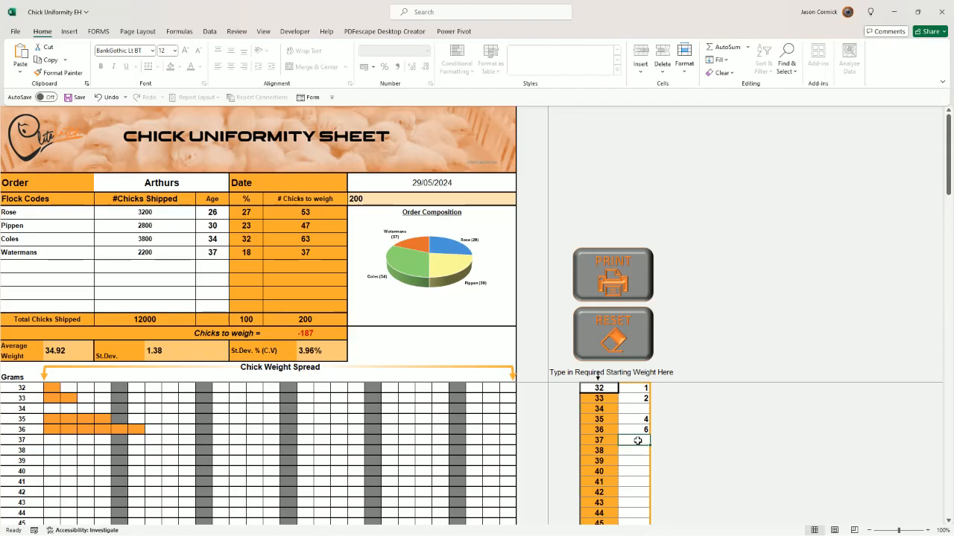
text(15)
key(Return)
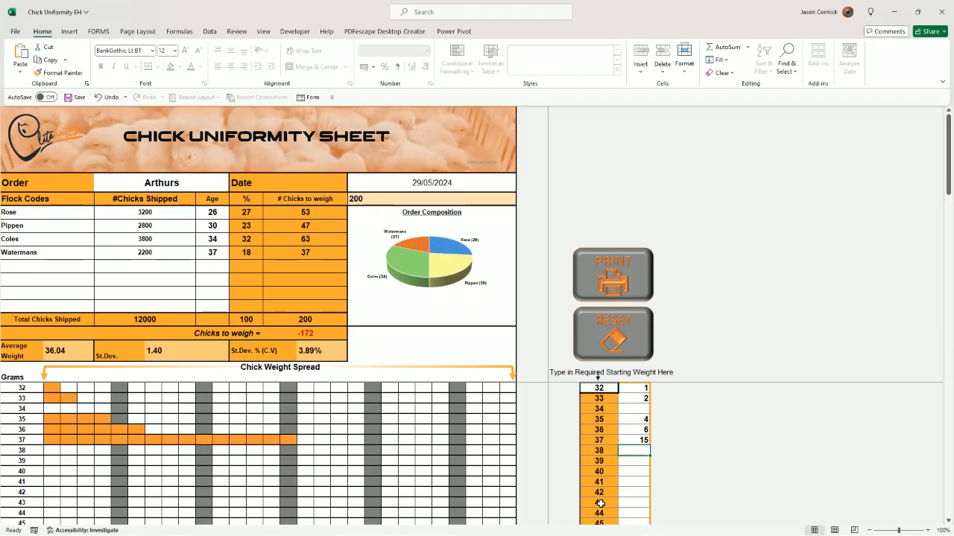
text(12)
key(Return)
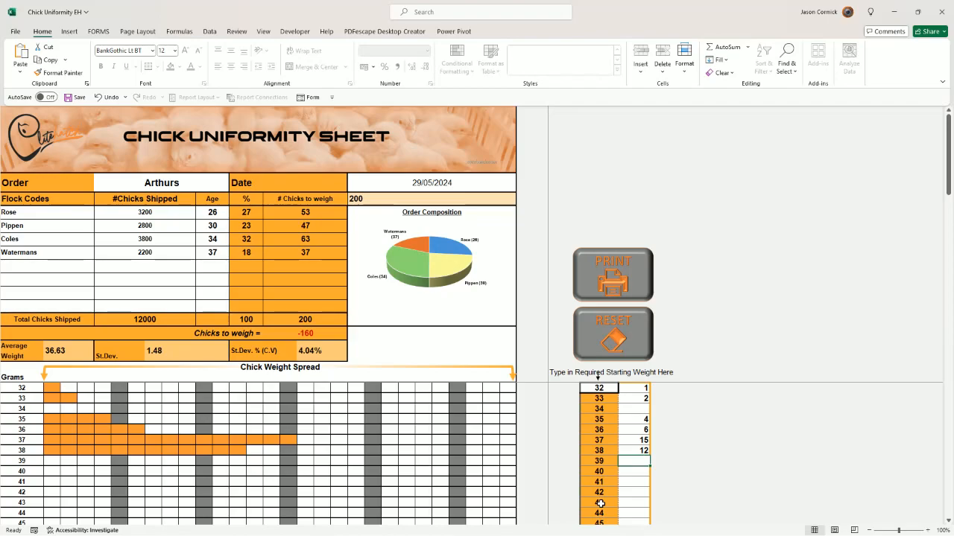
Step: Record 16 chicks at 39 grams and 18 chicks at 40 grams in the weight tally
text(16)
key(Return)
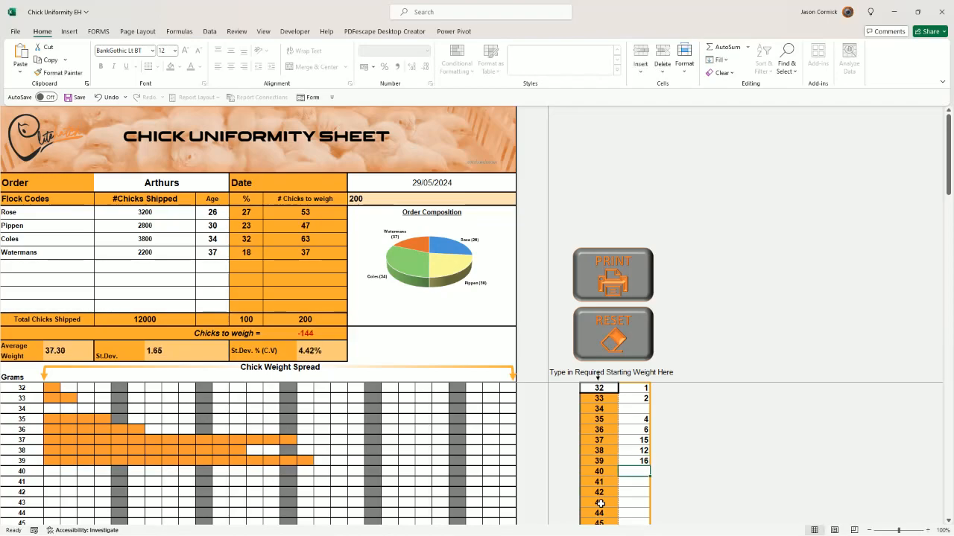
text(18)
key(Return)
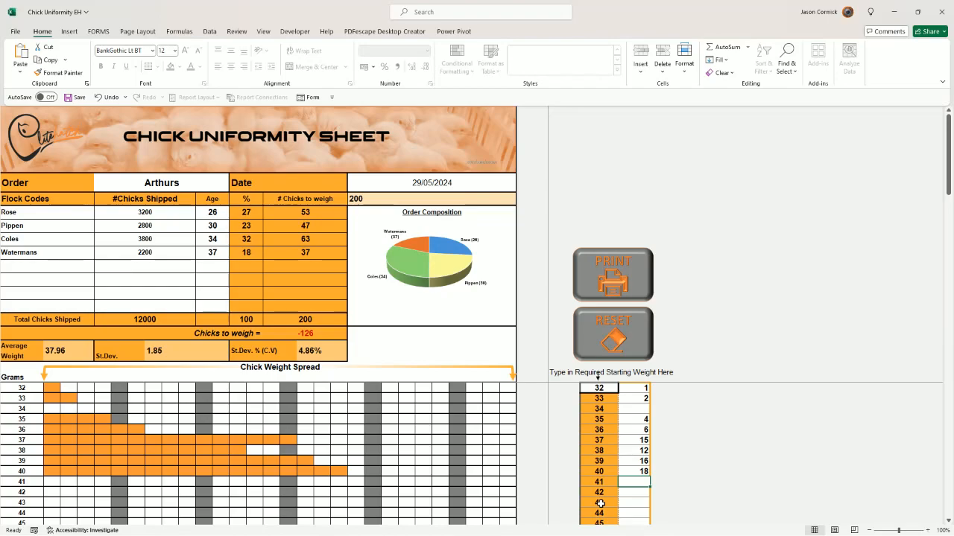
Step: Record 25 chicks at 41 grams and check the number of chicks still to weigh
text(396)
key(BackSpace)
key(BackSpace)
key(BackSpace)
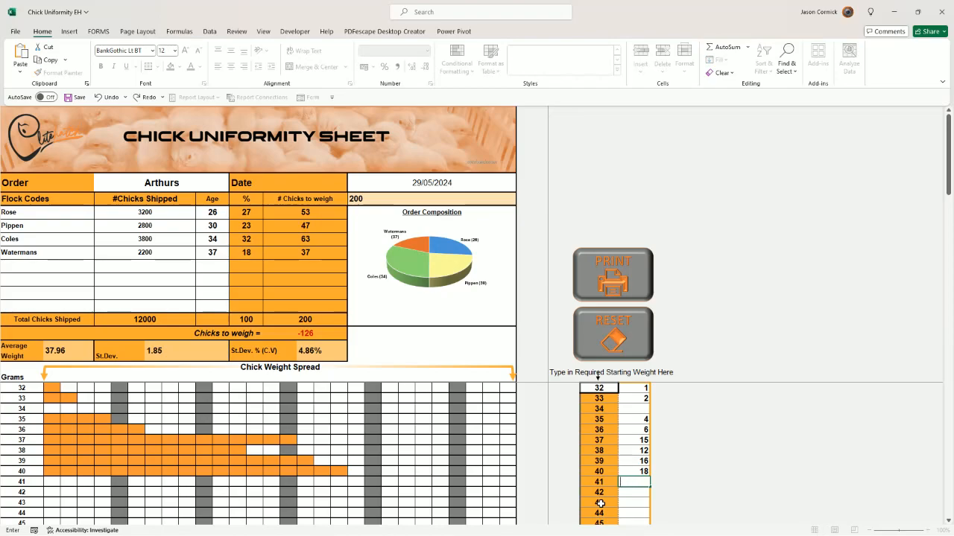
text(25)
key(Return)
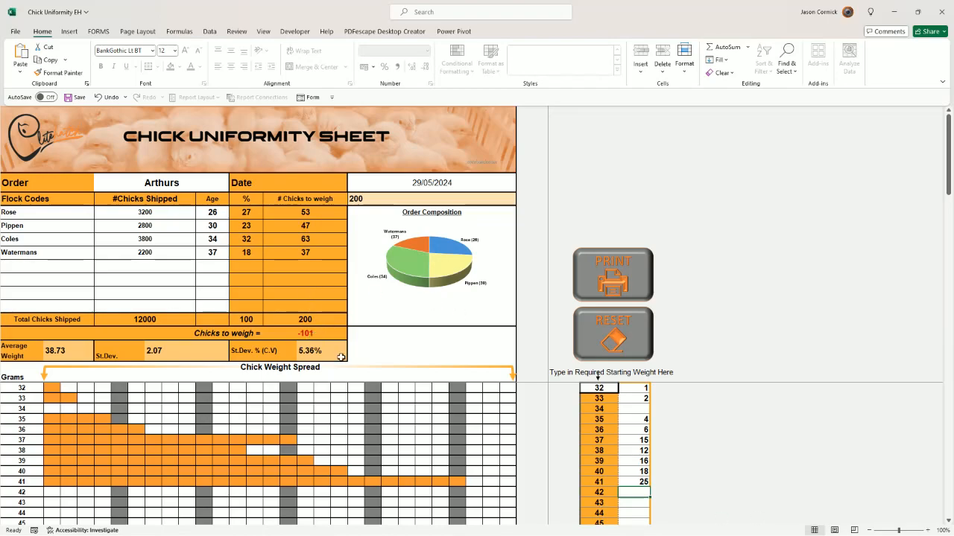
click(309, 335)
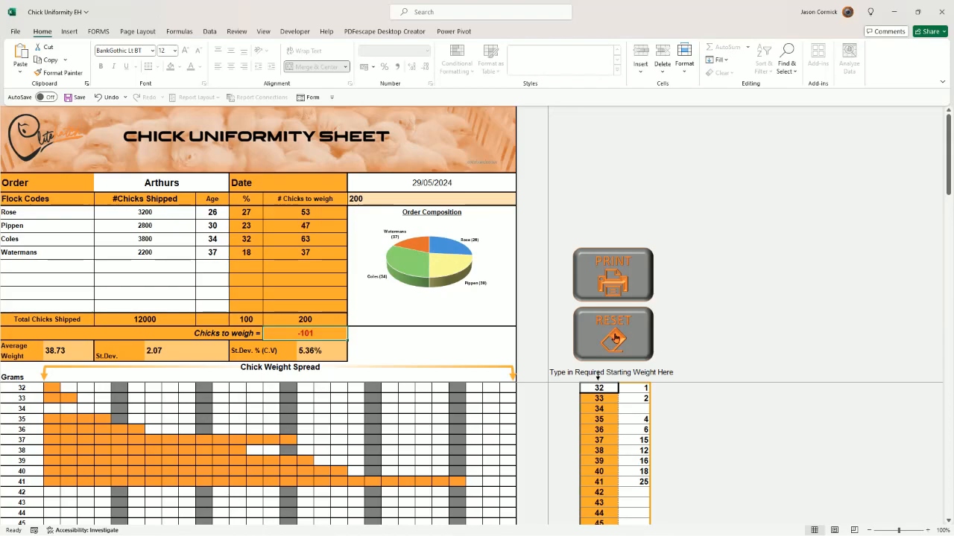
Step: Reset the sheet to clear the order details, flock data and weight tally
click(615, 339)
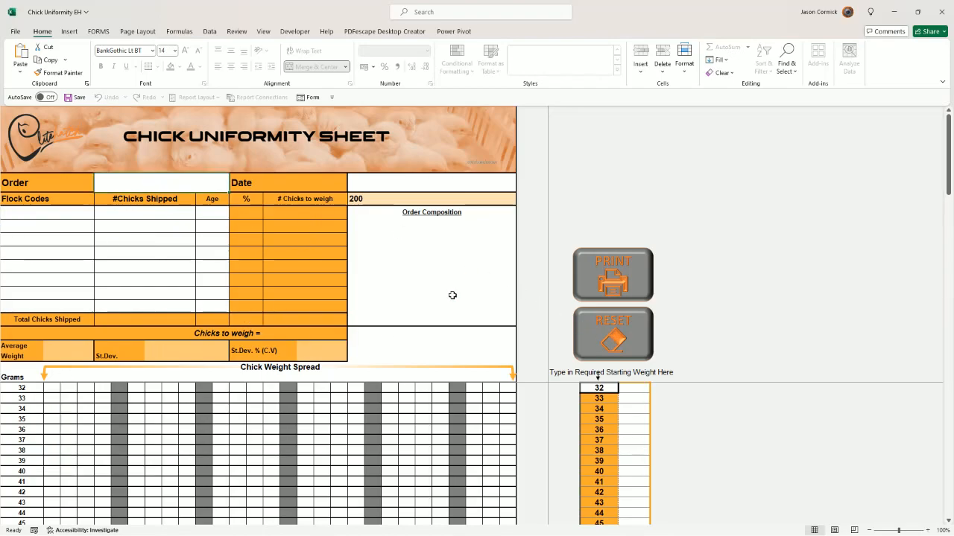